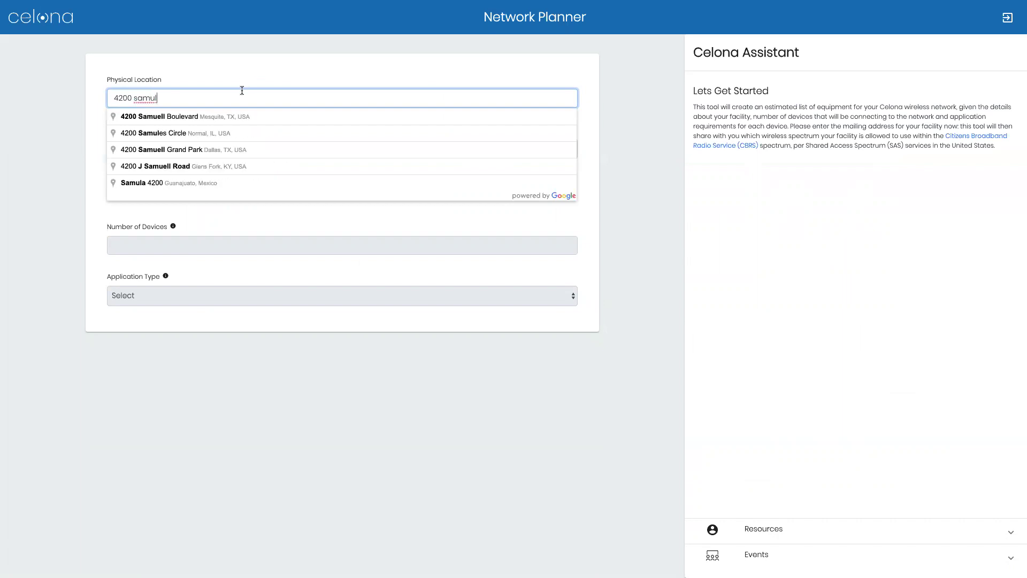
left_click(242, 115)
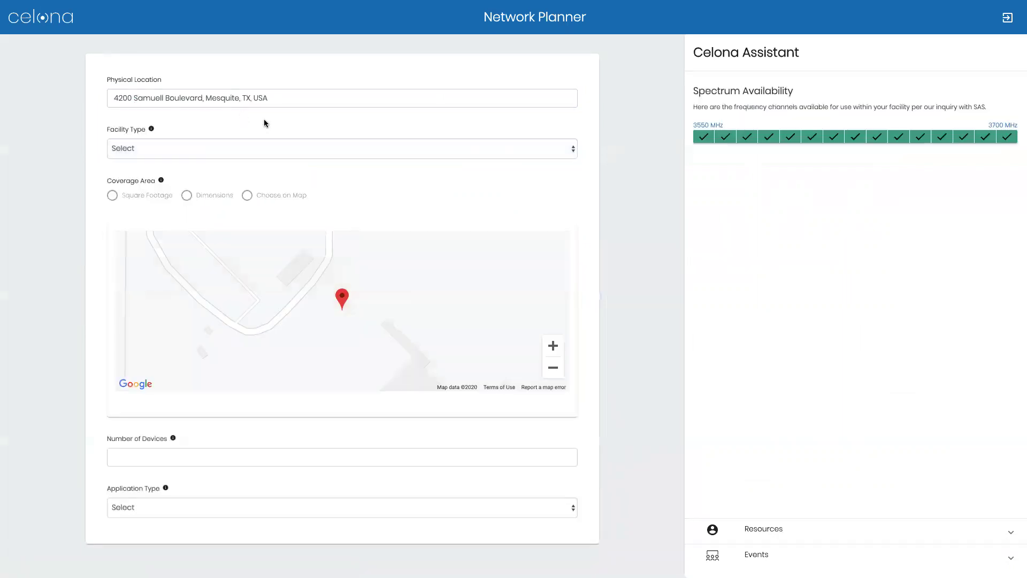
left_click(553, 369)
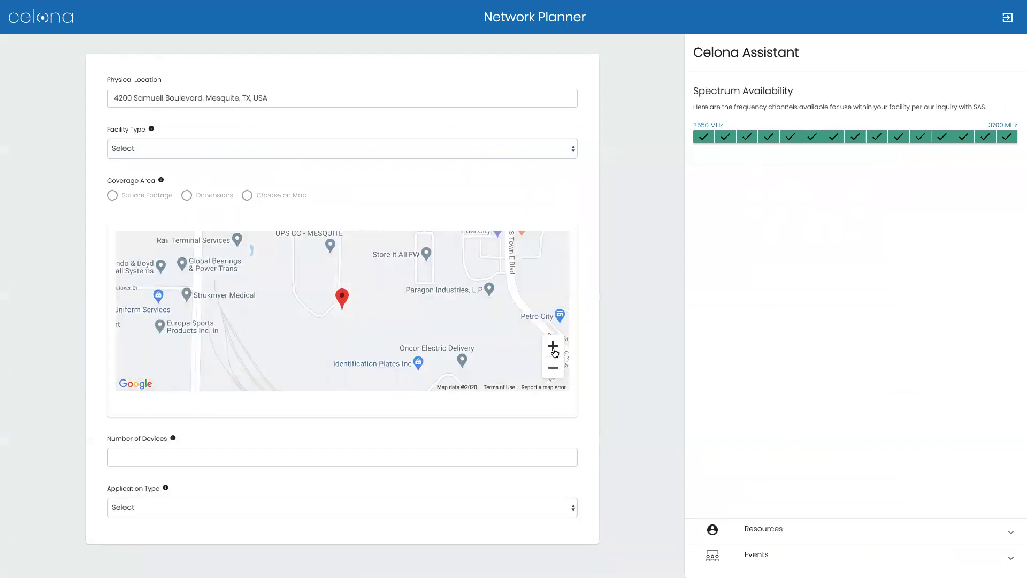
left_click(553, 347)
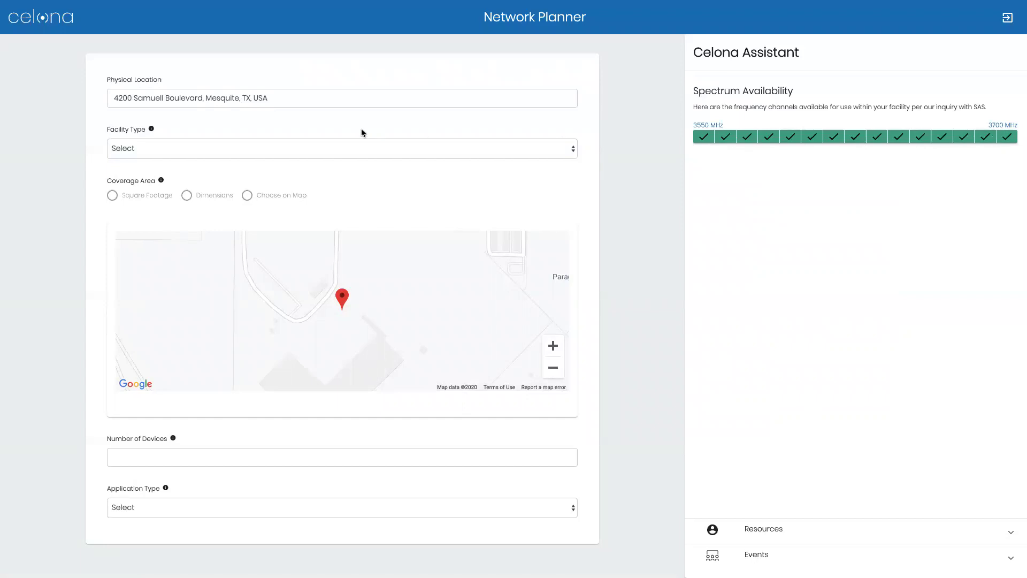
- Set the facility type to Warehouse and the size to 500000 sq ft
left_click(244, 151)
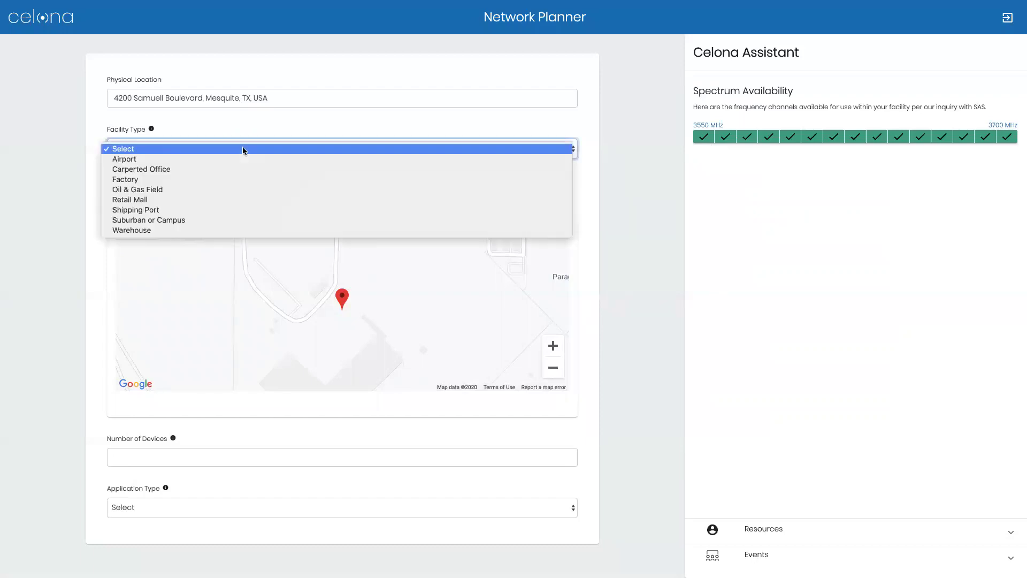
left_click(197, 231)
left_click_drag(442, 417, 441, 360)
mouse_move(436, 396)
left_mouse_down()
mouse_move(424, 374)
mouse_move(428, 390)
left_mouse_up()
left_click(193, 252)
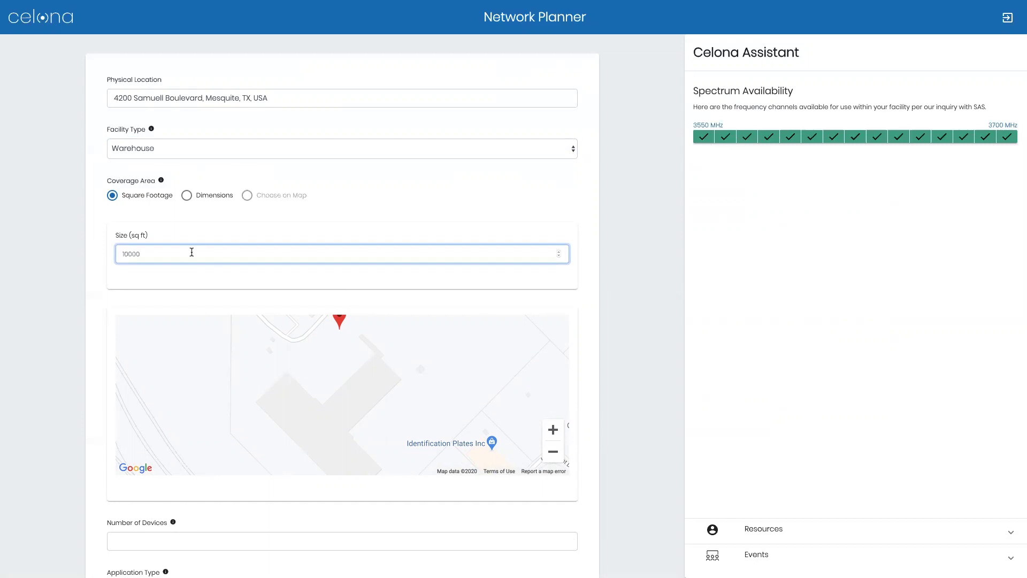
type("500000")
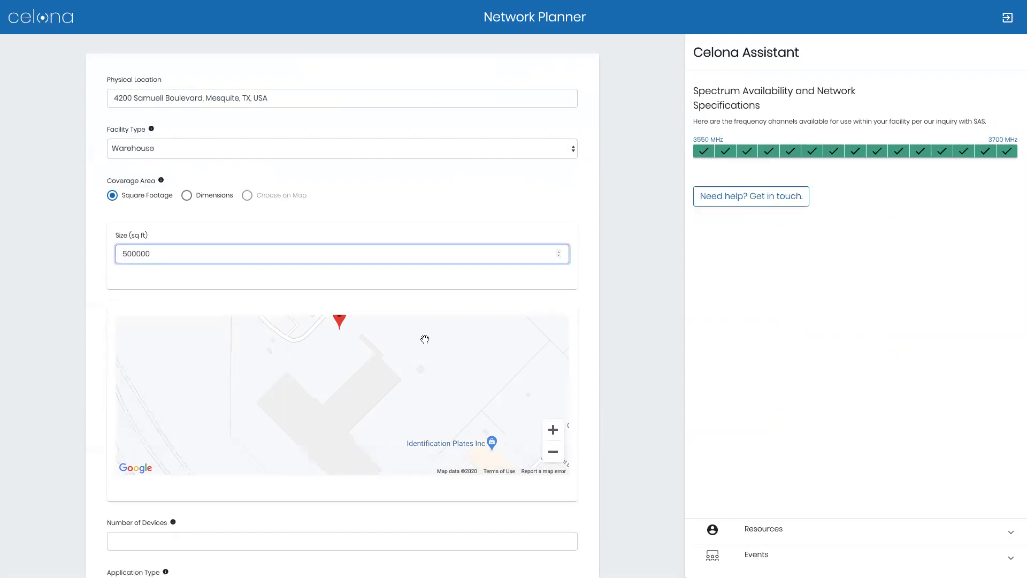
left_click(431, 304)
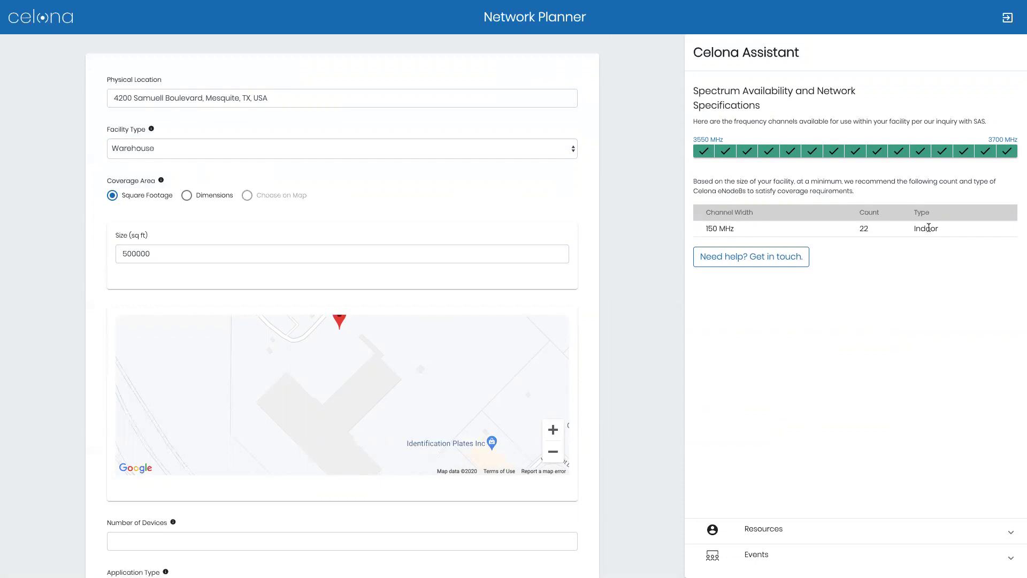
- Enter 500 devices and choose the Custom application type
scroll(626, 314, "down", 1)
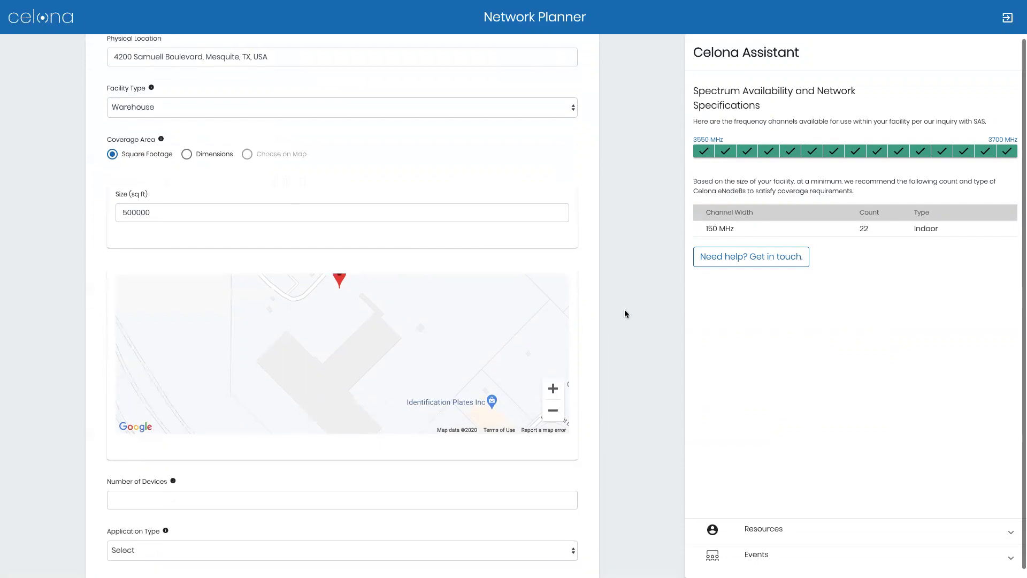
left_click(247, 488)
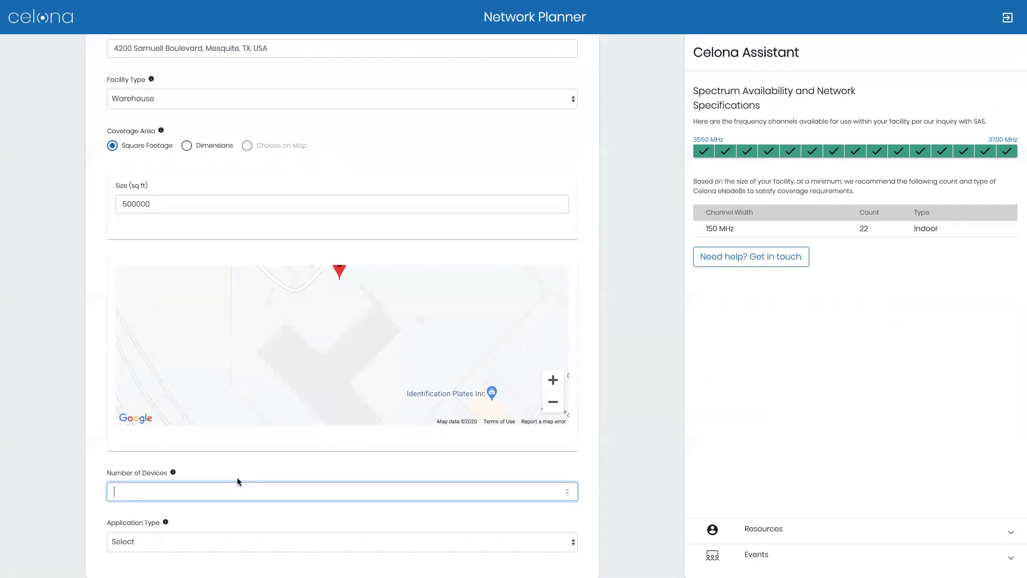
type("500")
left_click(241, 535)
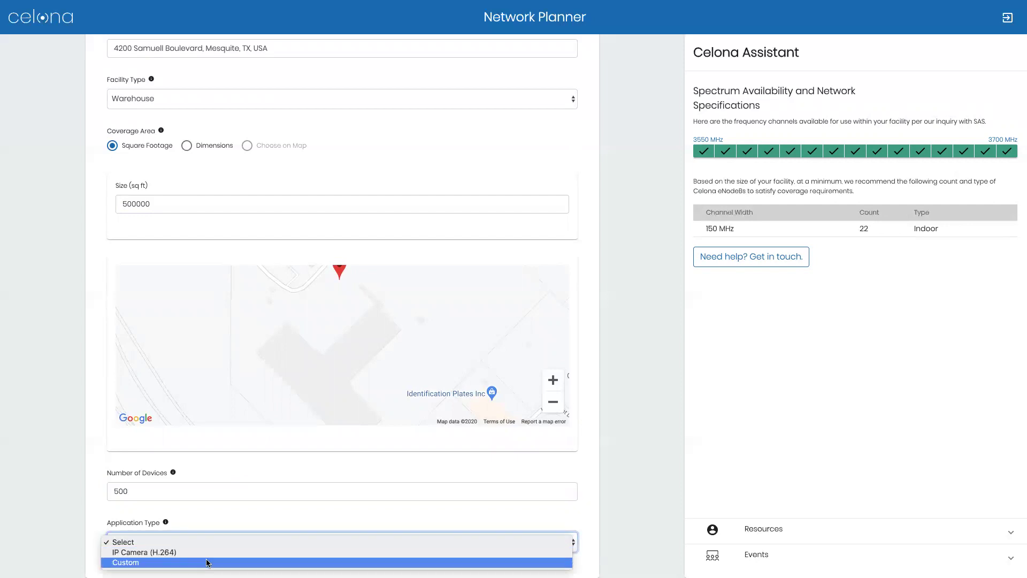
left_click(203, 559)
- Set the per-device bandwidth to 3 Mbps downlink and 1 Mbps uplink
scroll(213, 517, "down", 3)
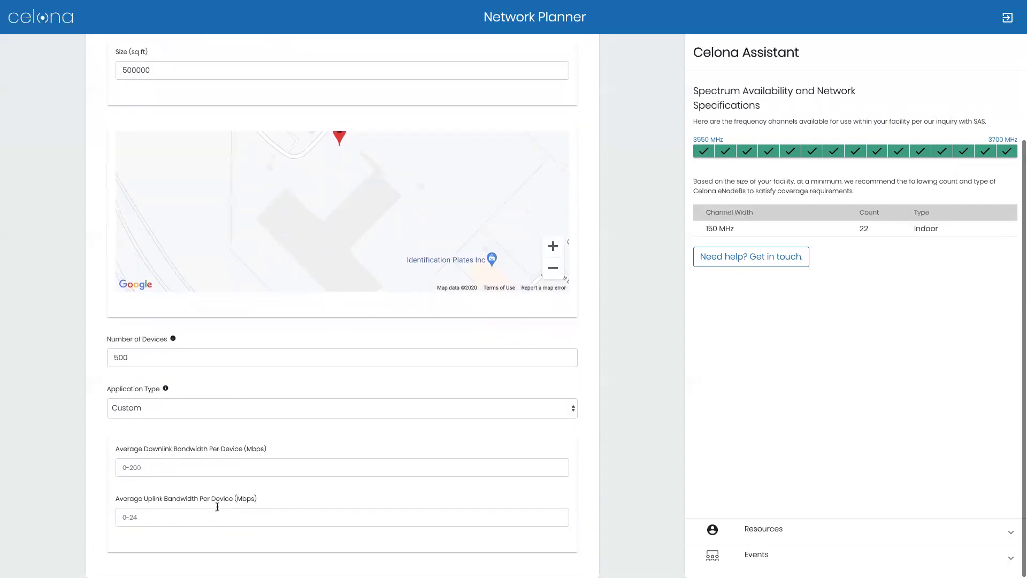
left_click(194, 469)
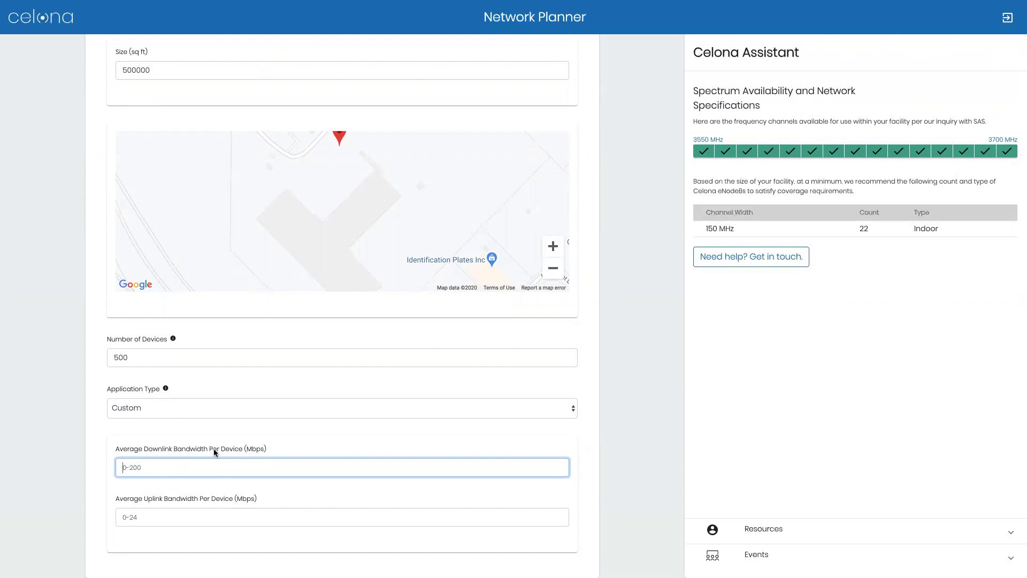
type("3")
left_click(195, 519)
type("1")
left_click(249, 480)
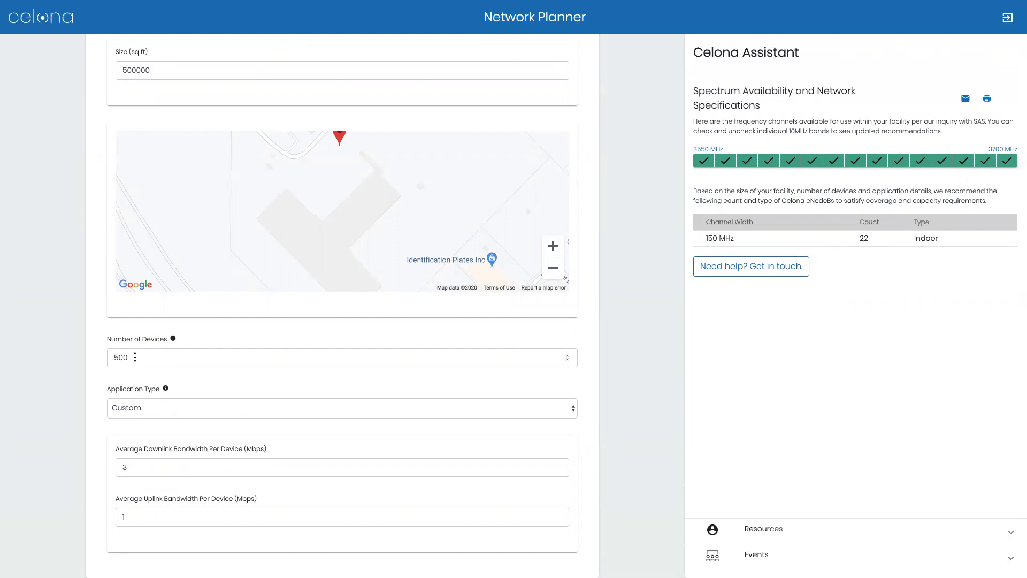
- Change the plan to 1000 devices at 5 Mbps downlink and 3 Mbps uplink
left_click_drag(130, 358, 106, 360)
type("100")
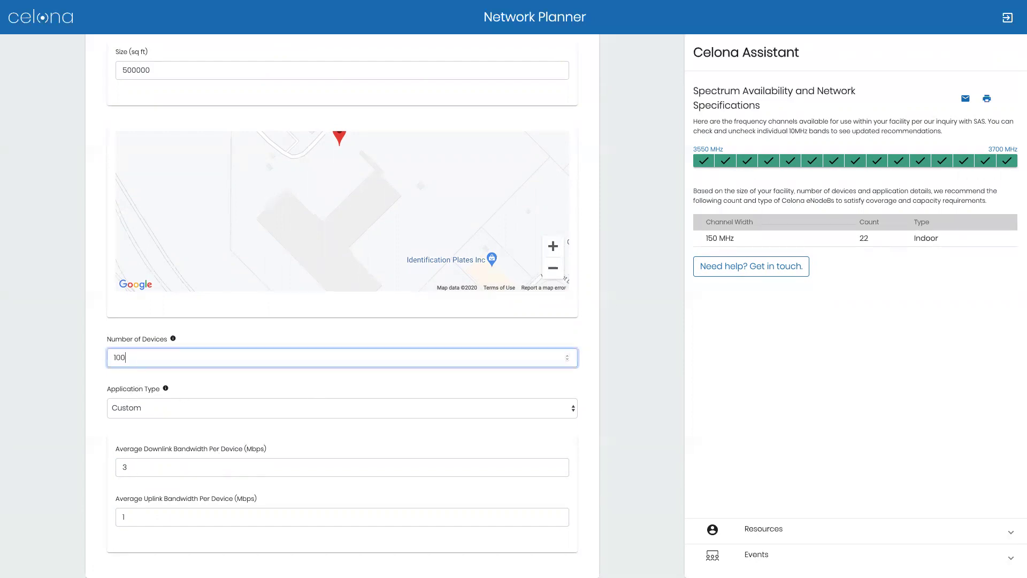
type("0")
key("Tab")
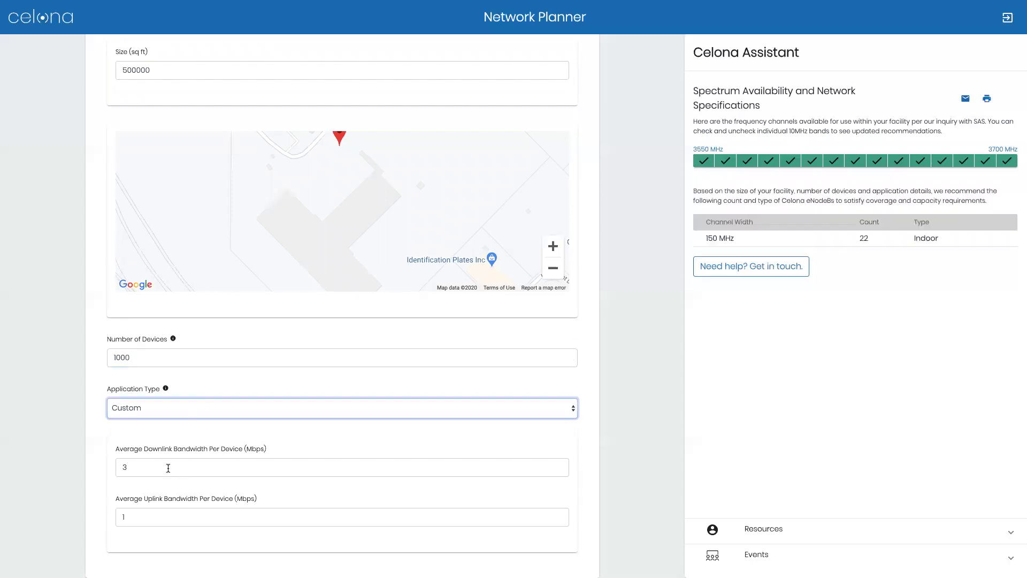
key("Tab")
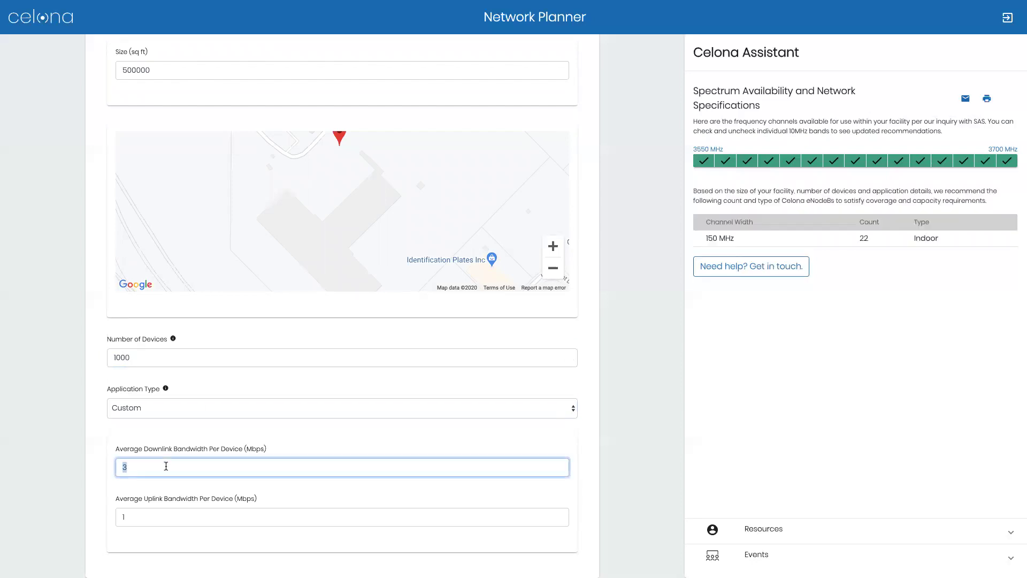
type("5")
key("Tab")
type("3")
key("Tab")
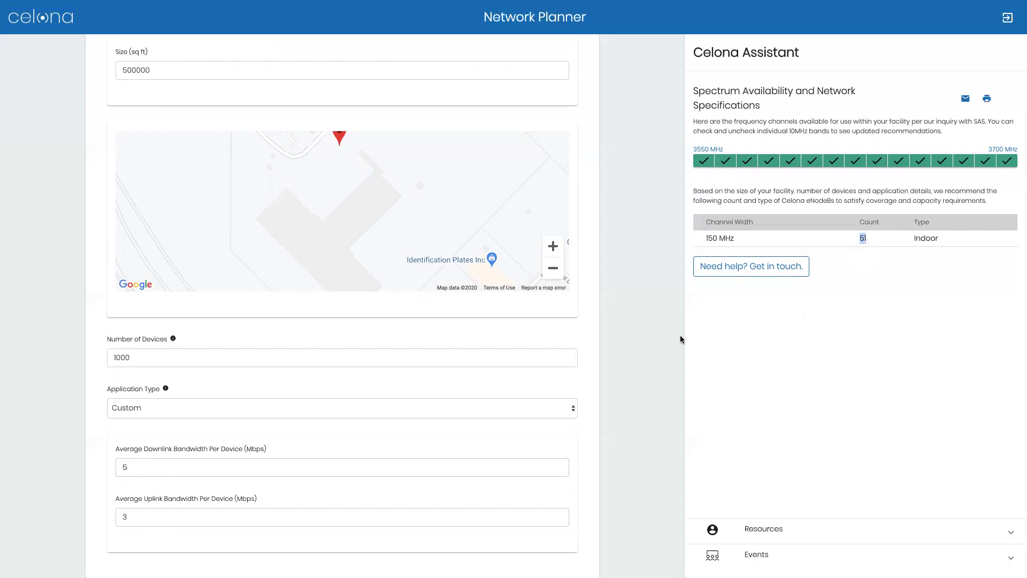
scroll(669, 337, "up", 4)
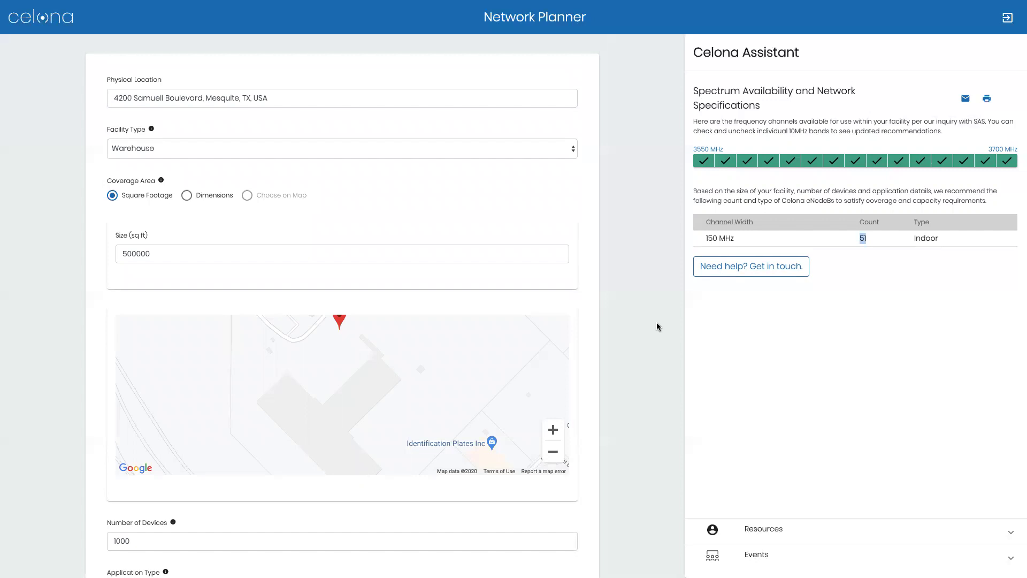
key("F5")
left_click(337, 99)
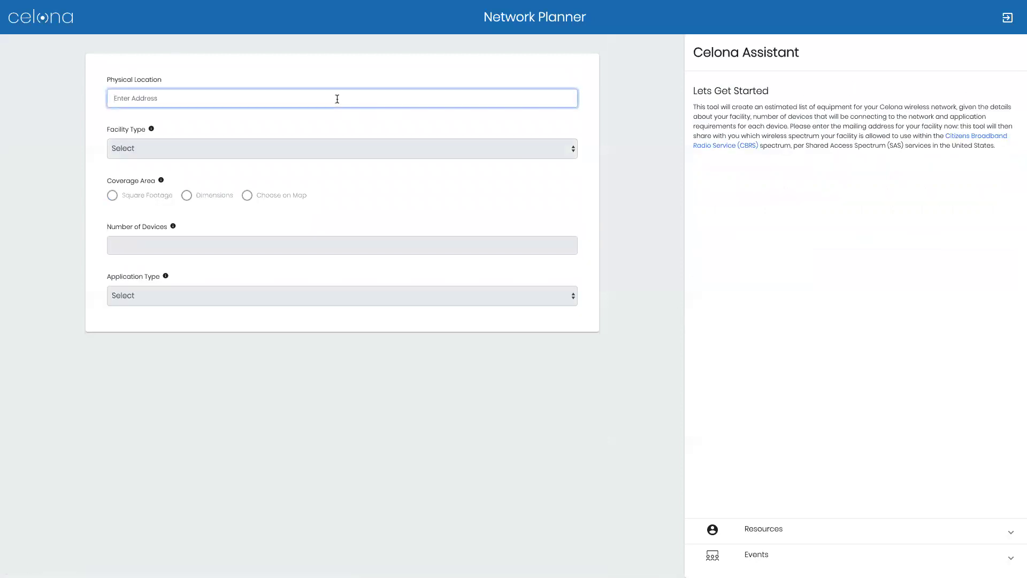
type("431")
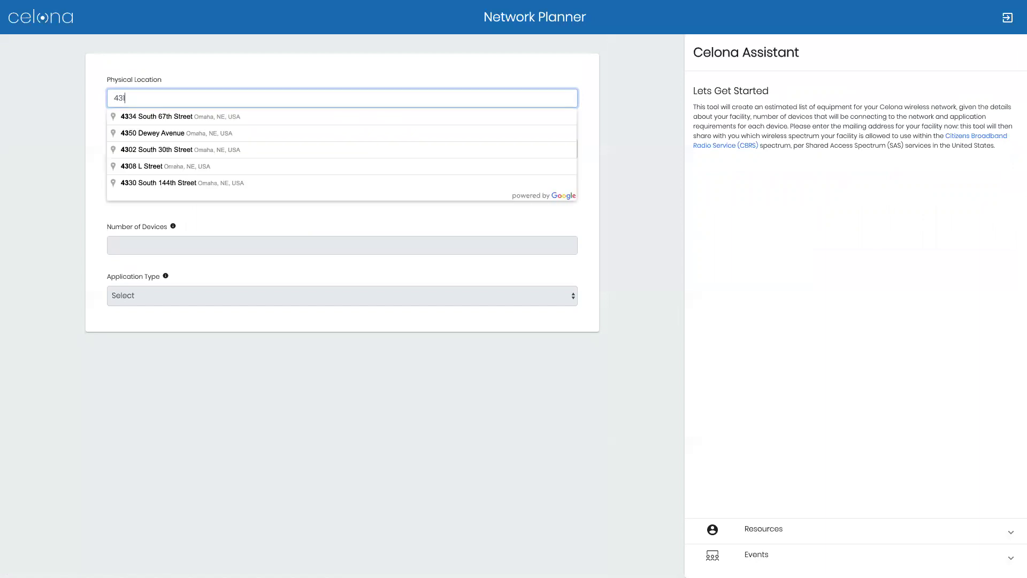
type("1 forney")
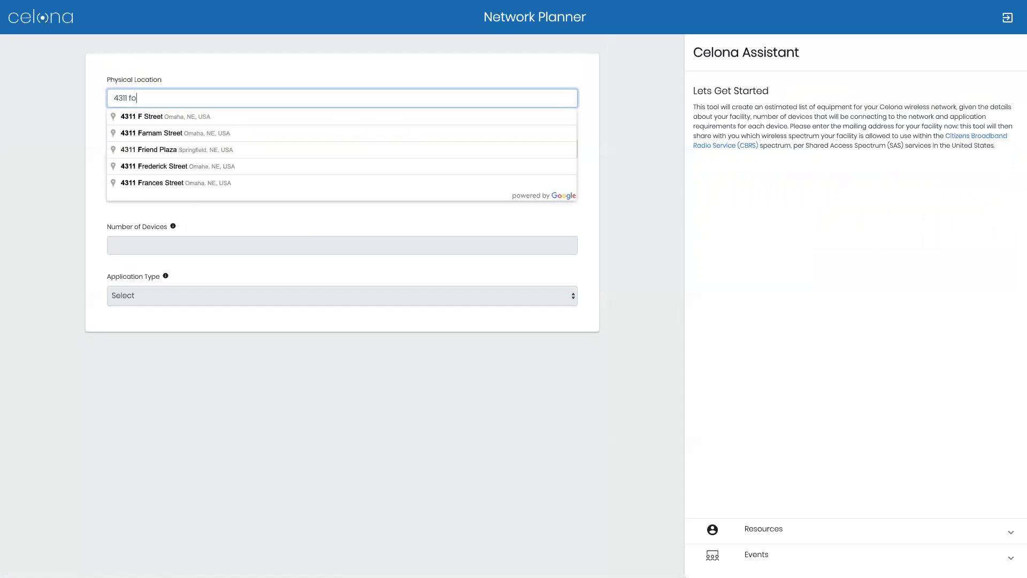
left_click(332, 115)
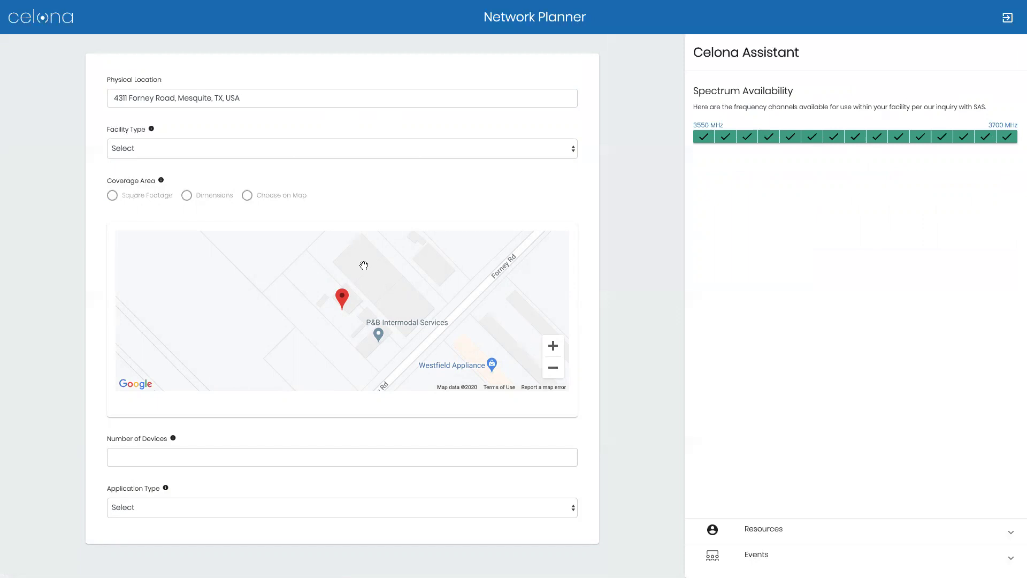
- Set the facility type to Shipping Port and zoom the map out three levels
left_click(196, 155)
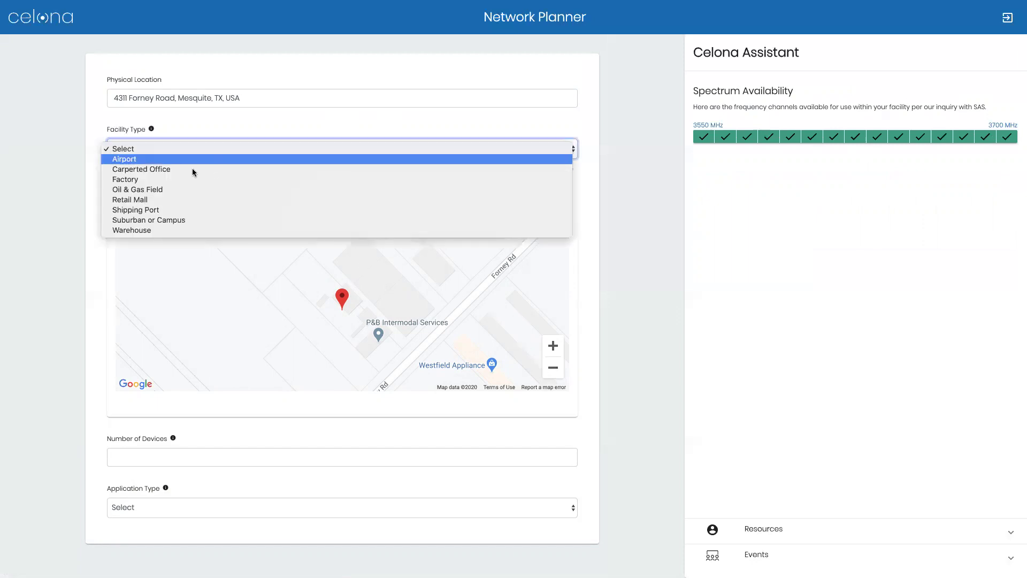
left_click(179, 210)
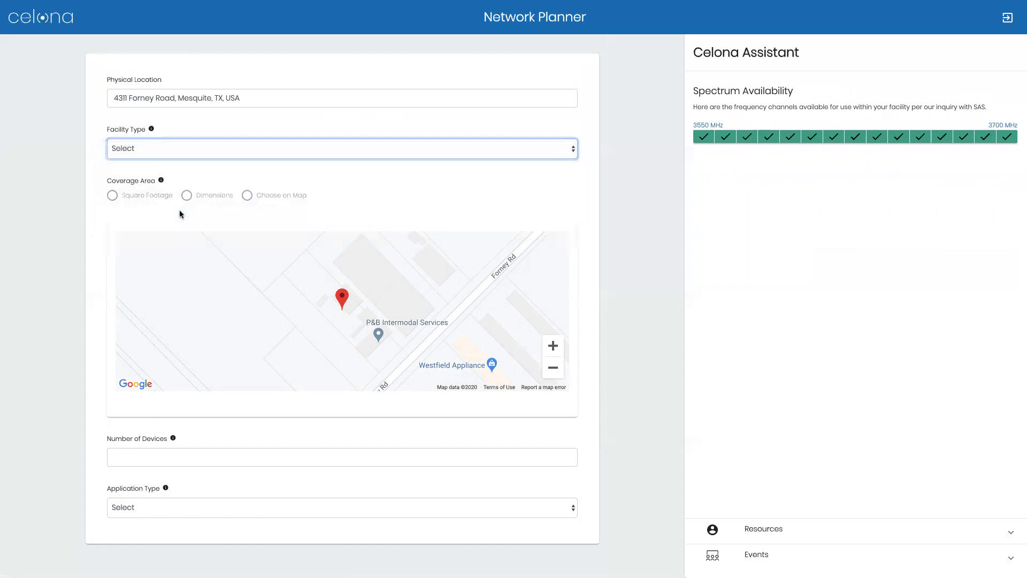
left_click(554, 452)
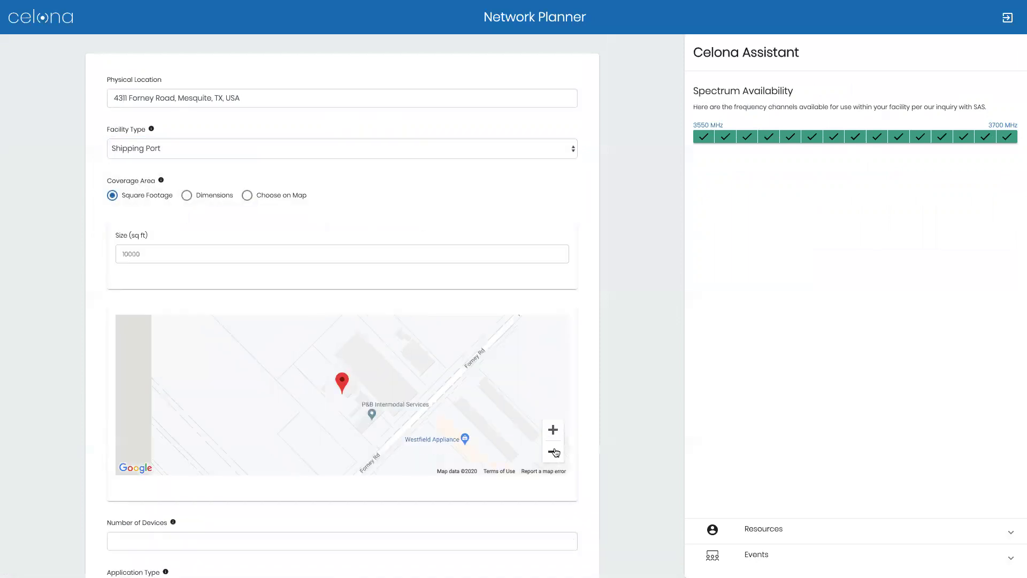
left_click(554, 452)
left_click(555, 452)
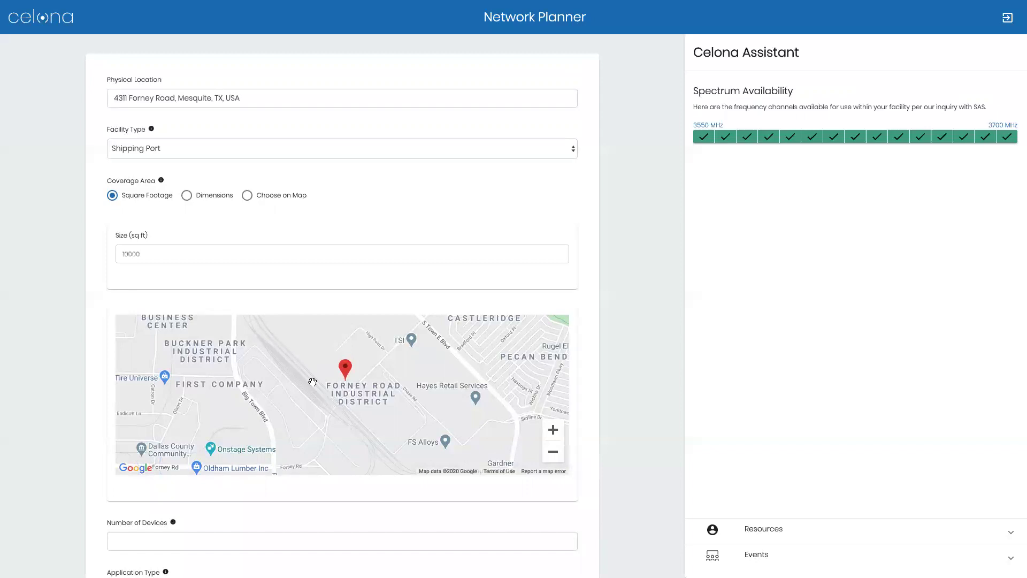
- Switch coverage to Choose on Map and trace a four-corner polygon around the rail corridor
left_click(246, 196)
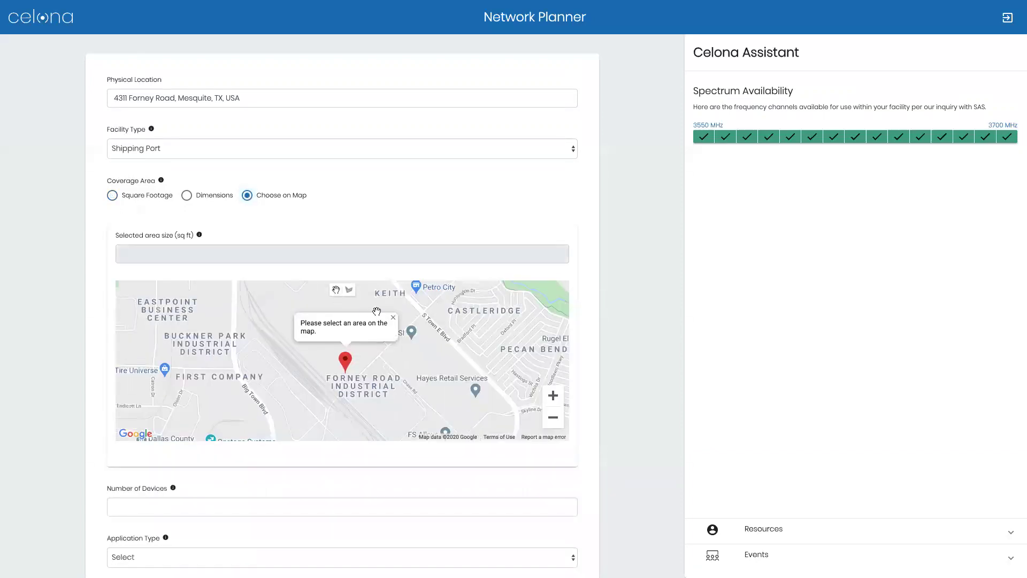
left_click(392, 319)
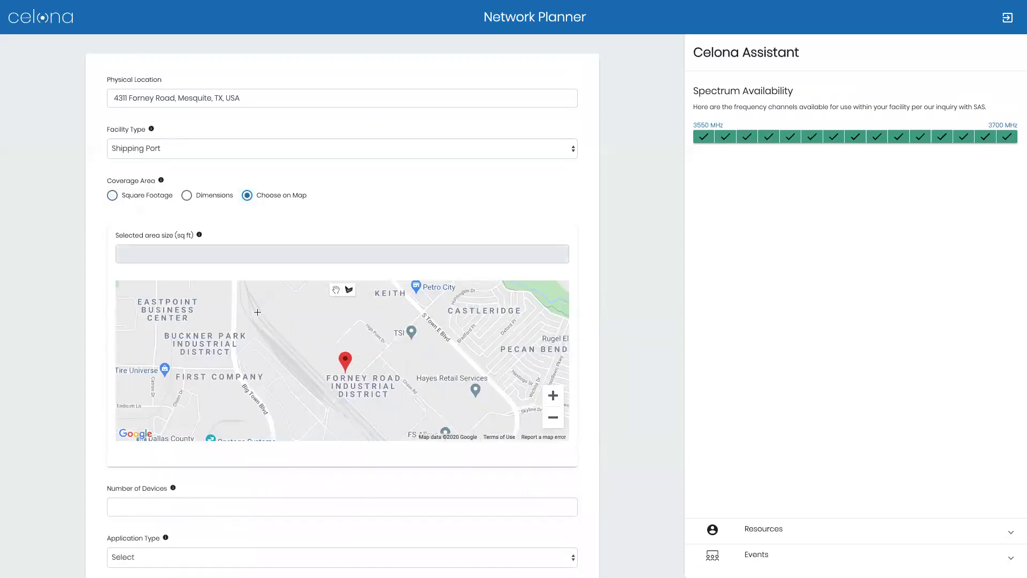
left_click(253, 286)
left_click(237, 317)
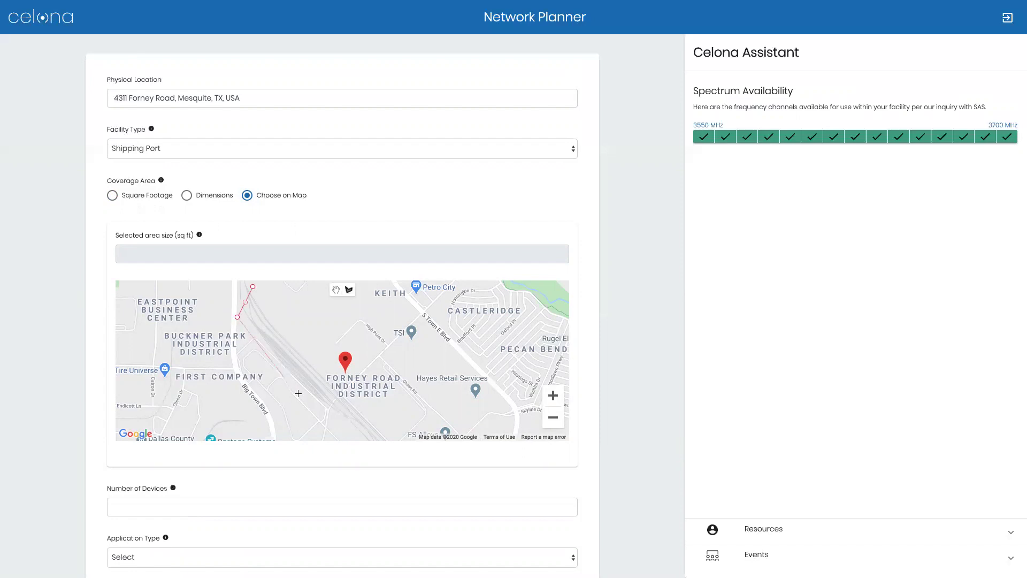
left_click(360, 437)
left_click(398, 416)
left_click(252, 287)
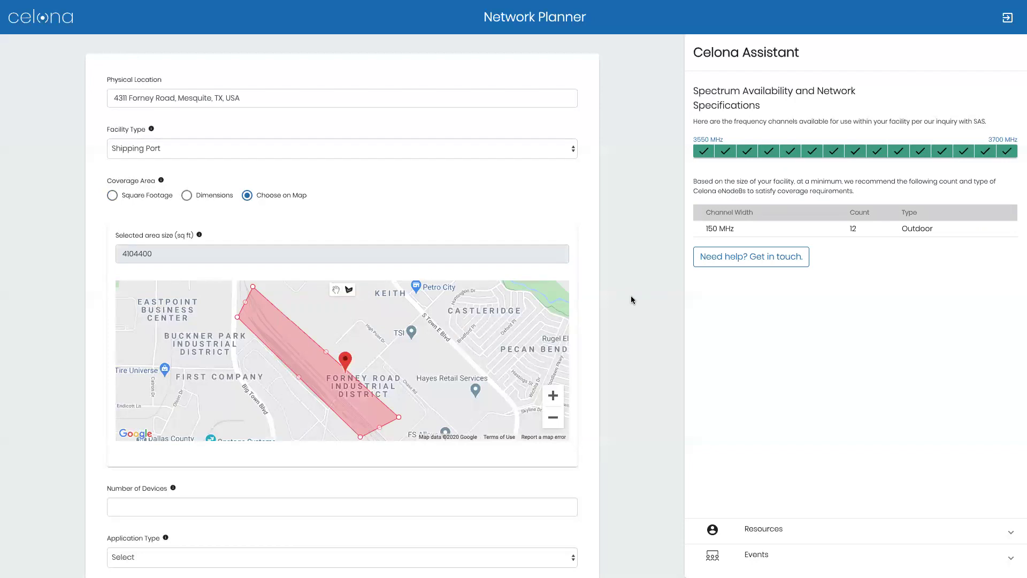
- Enter 200 devices and choose the Custom application type
scroll(631, 295, "down", 1)
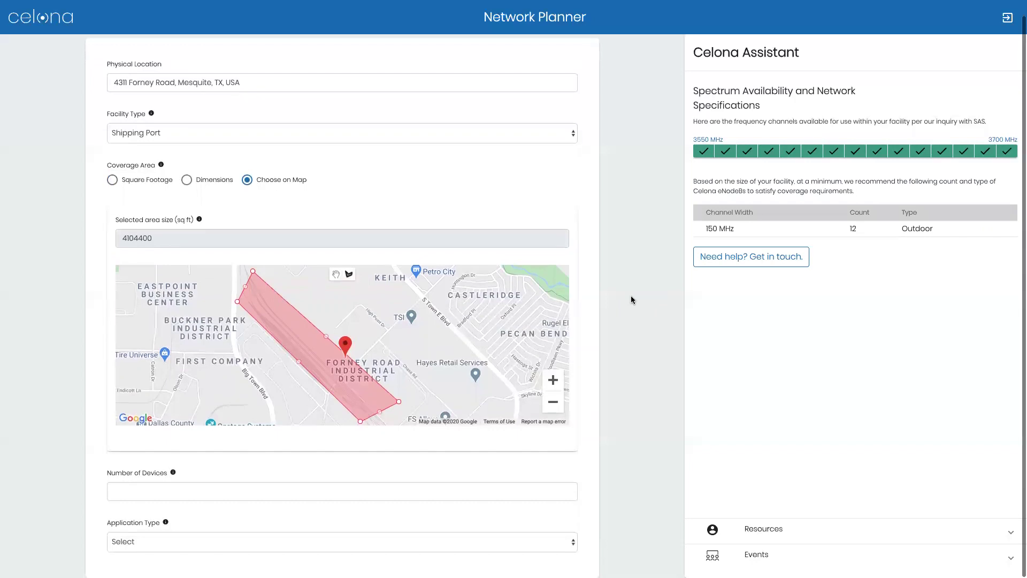
left_click(213, 492)
type("200")
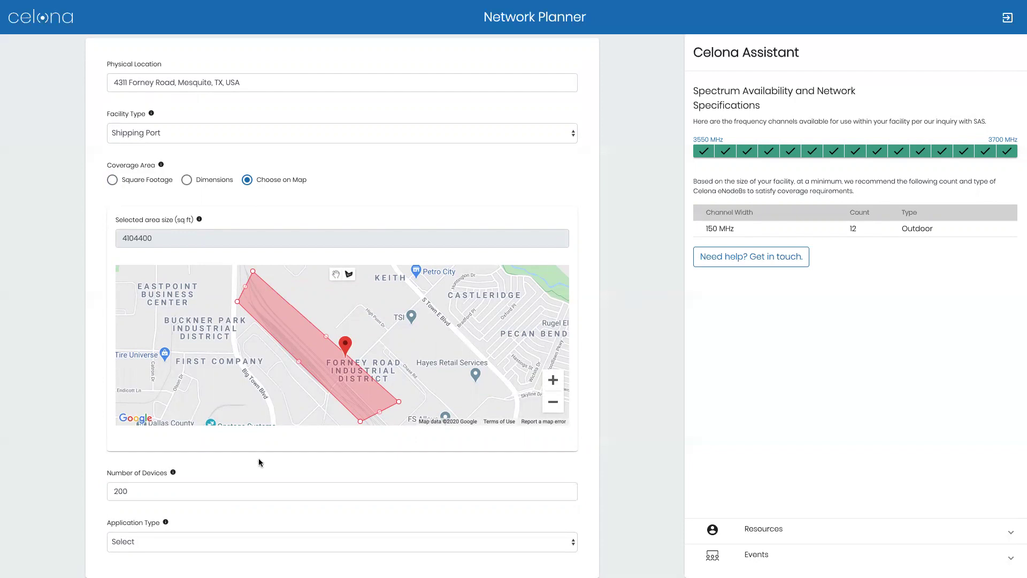
left_click(229, 541)
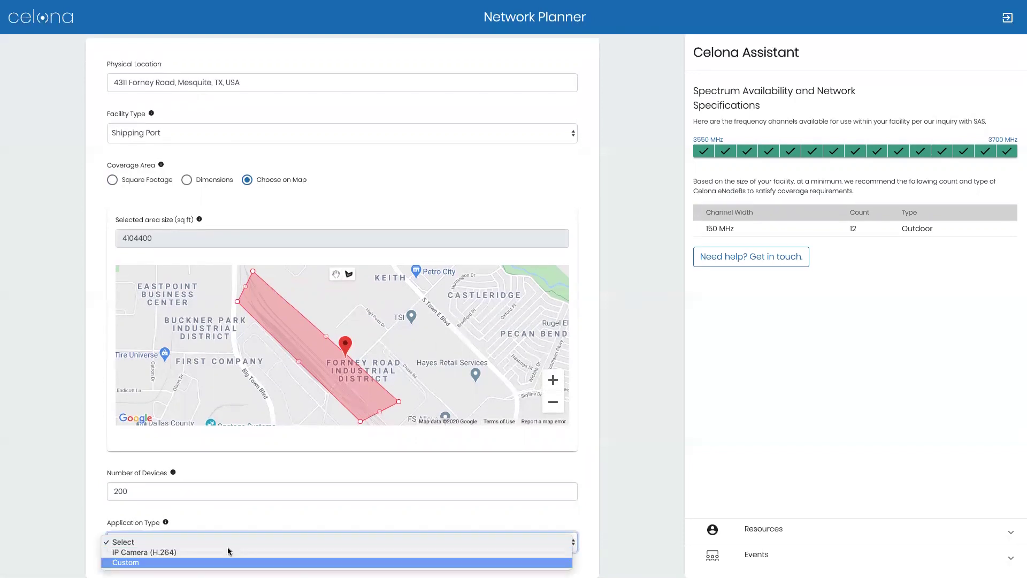
left_click(226, 563)
- Set the per-device bandwidth to 10 Mbps downlink and 2 Mbps uplink
scroll(229, 540, "down", 3)
left_click(184, 472)
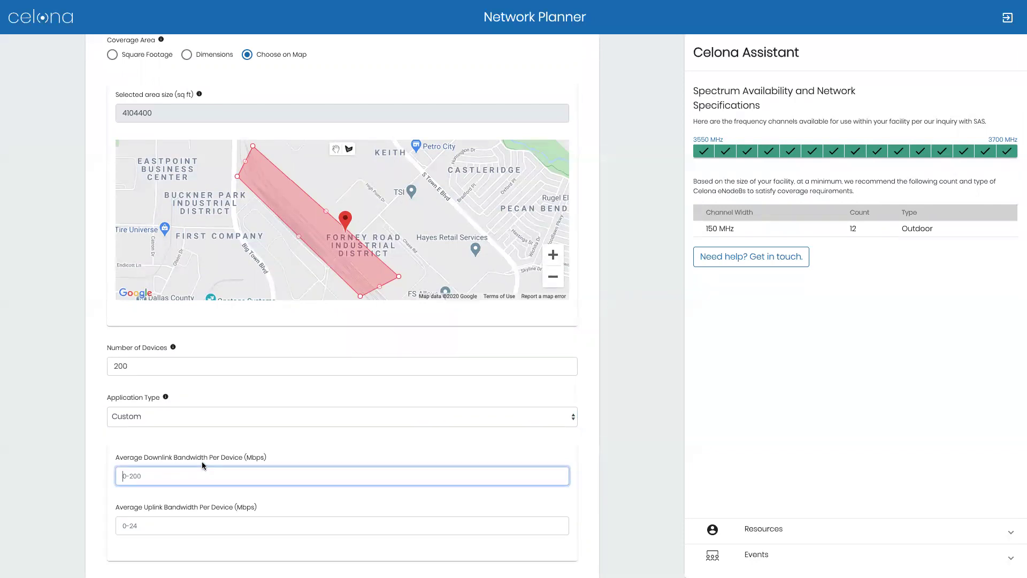
type("10")
type("2")
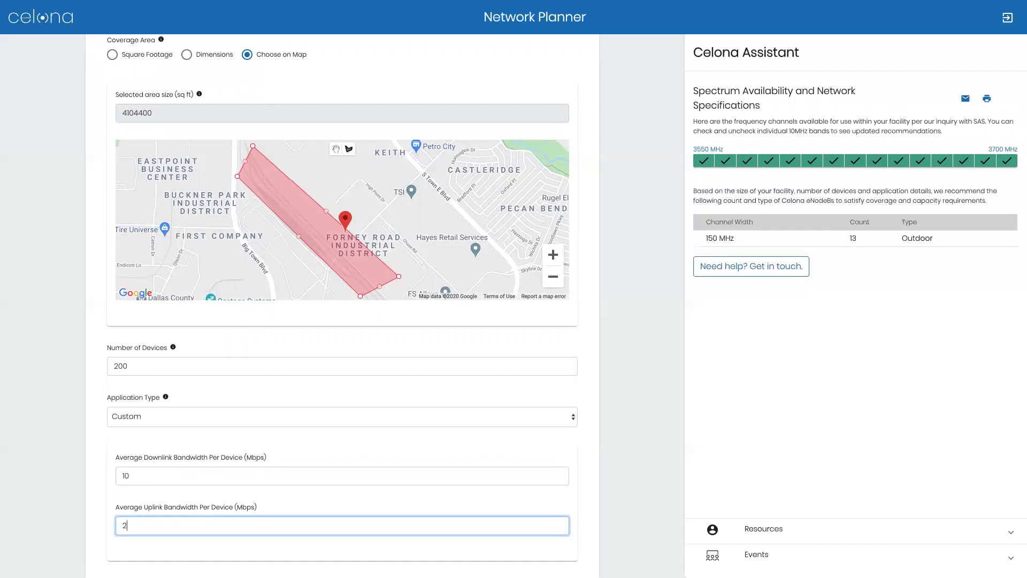
left_click(271, 500)
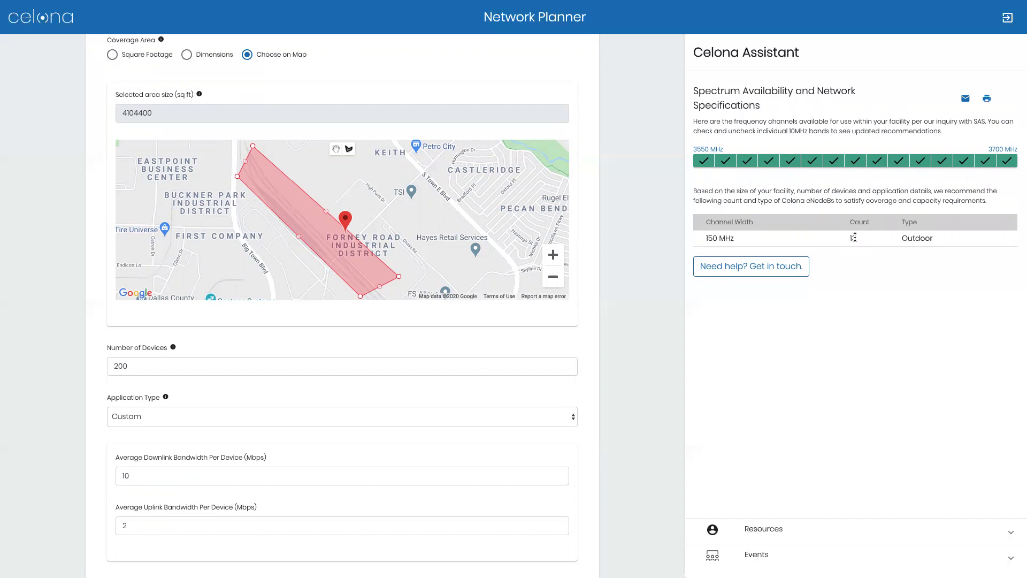
- Swap the bandwidth values to 2 Mbps downlink and 10 Mbps uplink
double_click(139, 475)
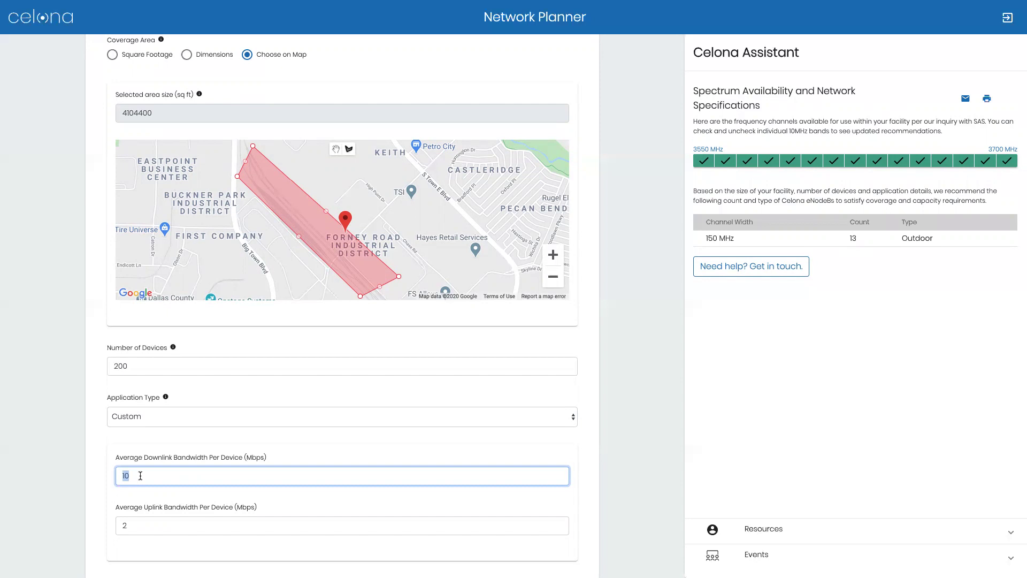
type("2")
double_click(138, 522)
type("10")
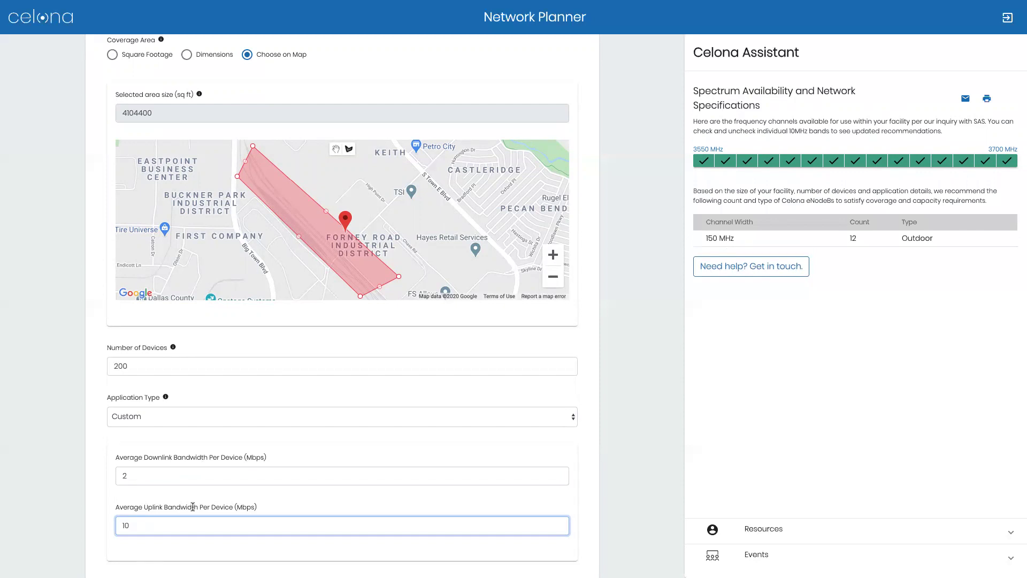
left_click(562, 452)
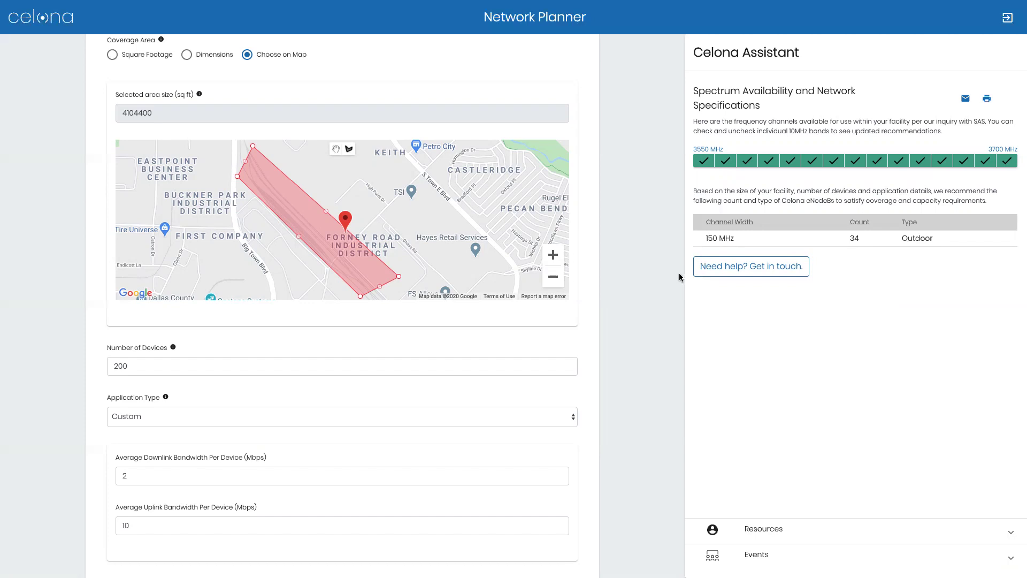
scroll(679, 277, "up", 3)
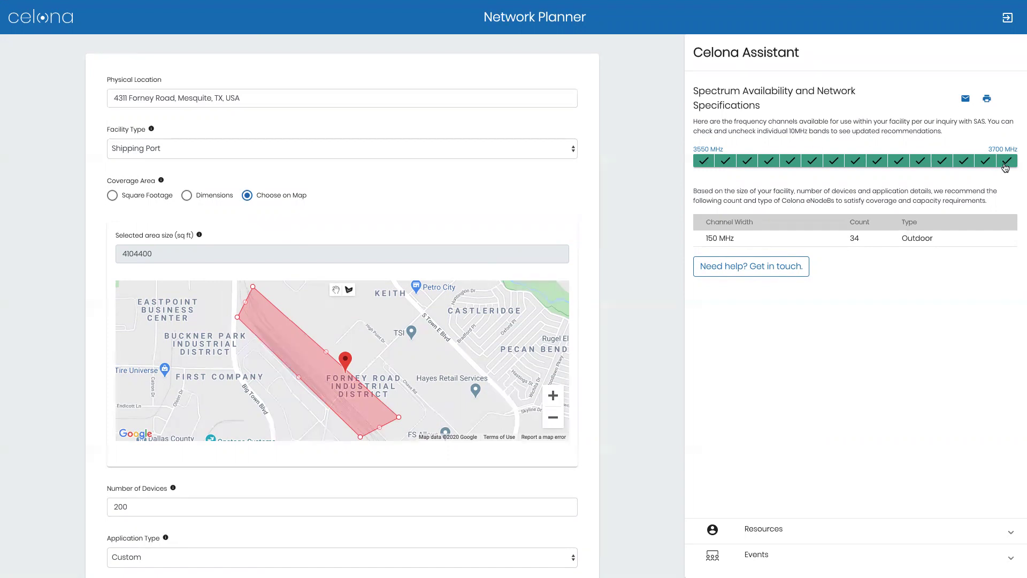
- Uncheck the top seven spectrum channels, leaving the lower eight, then switch to Zoom
left_click(1006, 163)
left_click(985, 163)
left_click(963, 163)
left_click(941, 163)
left_click(918, 165)
left_click(900, 165)
left_click(878, 165)
key("super+Tab")
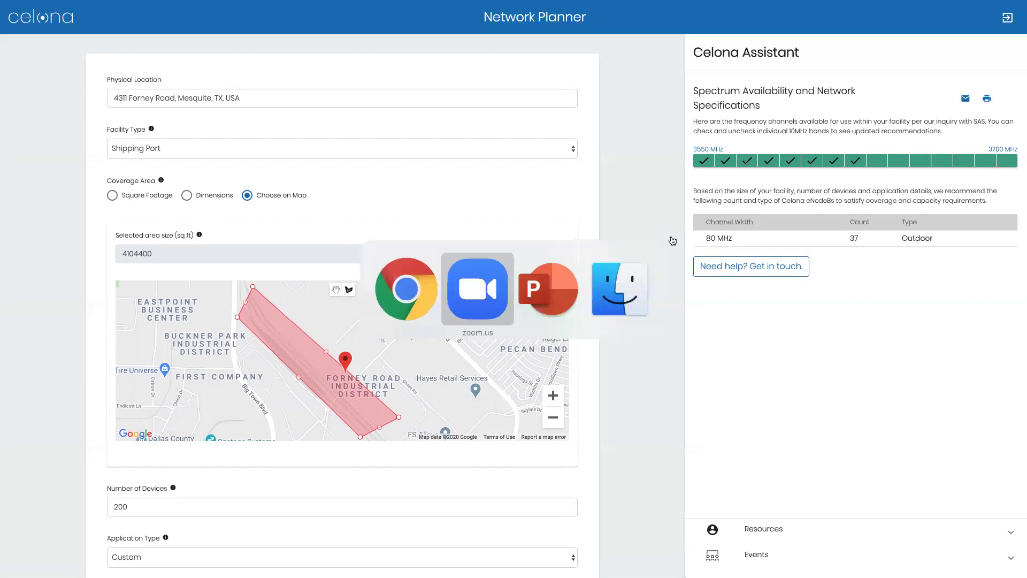